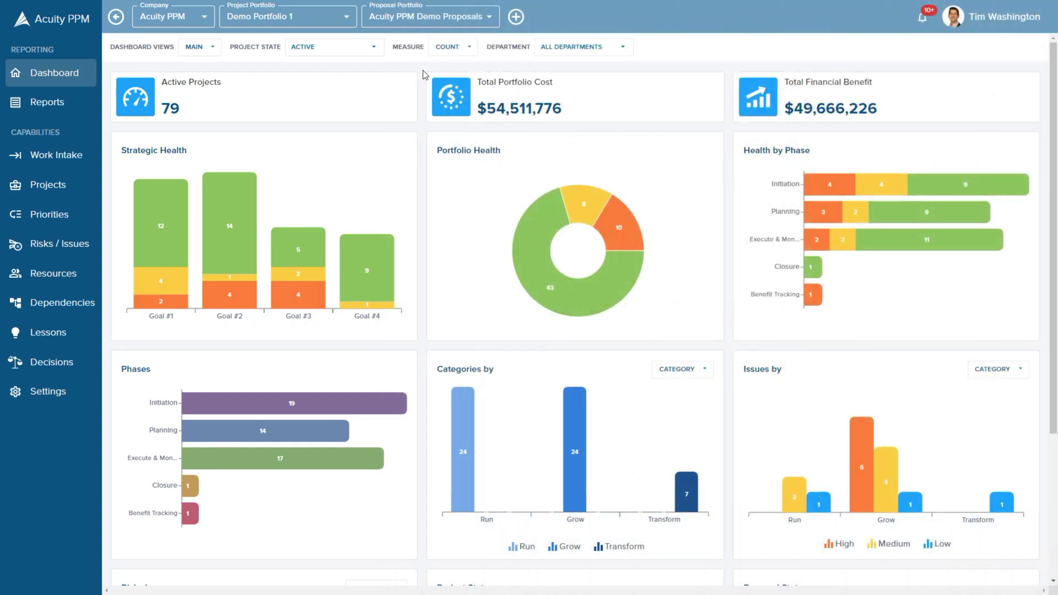
Show the bubble chart dashboard measured by Total Cost (Planned), limited to Goal #2 projects.
click(470, 51)
click(469, 82)
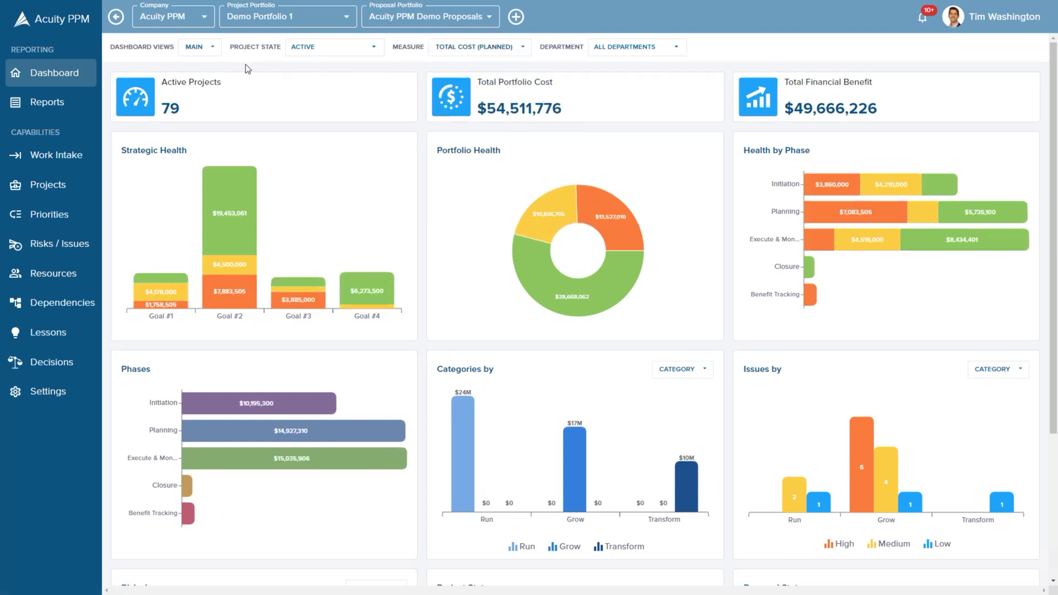
click(212, 47)
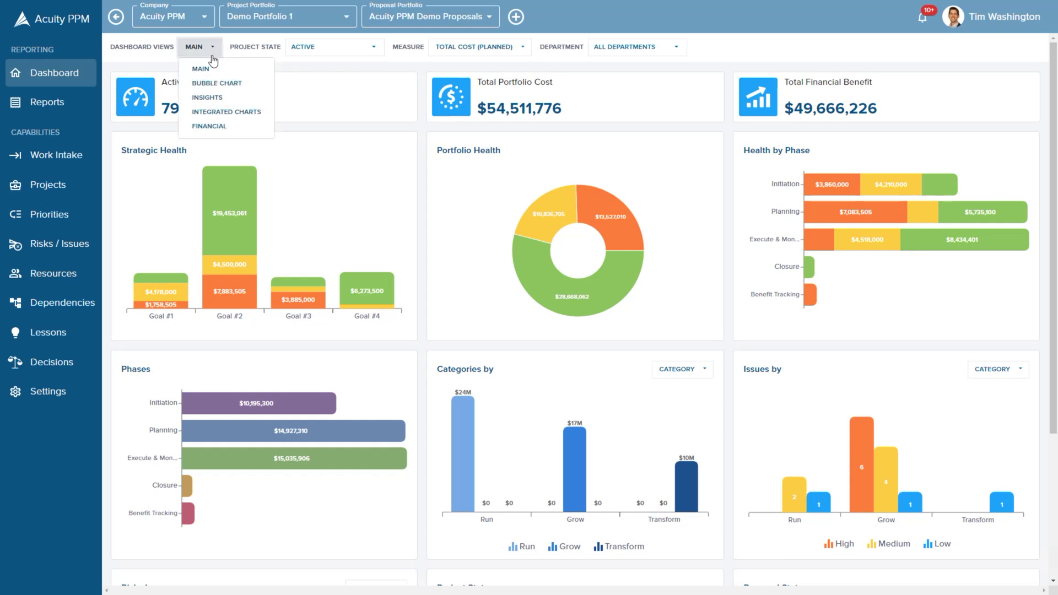
click(214, 87)
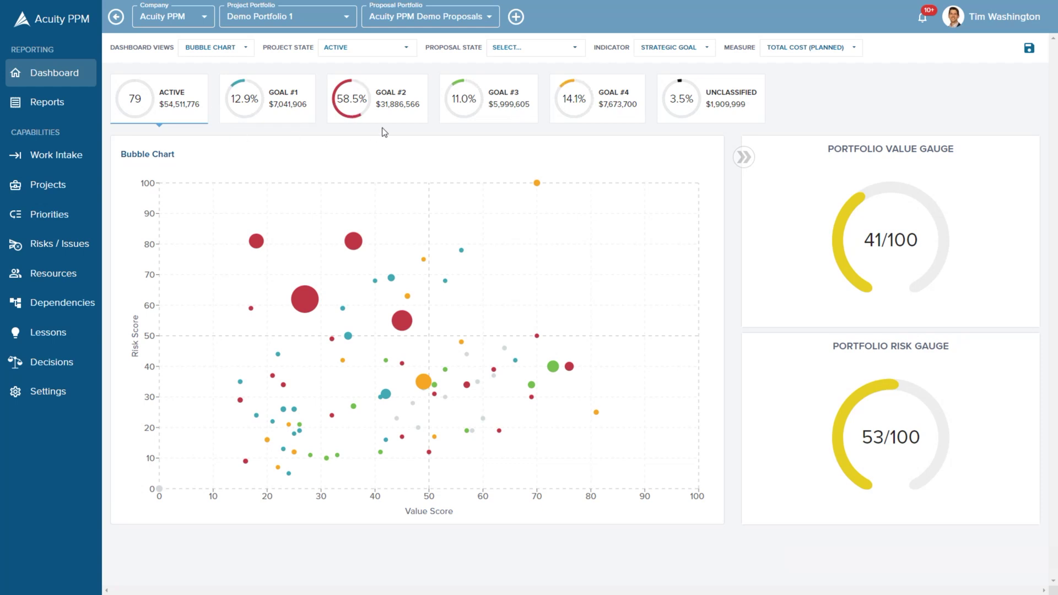
click(392, 109)
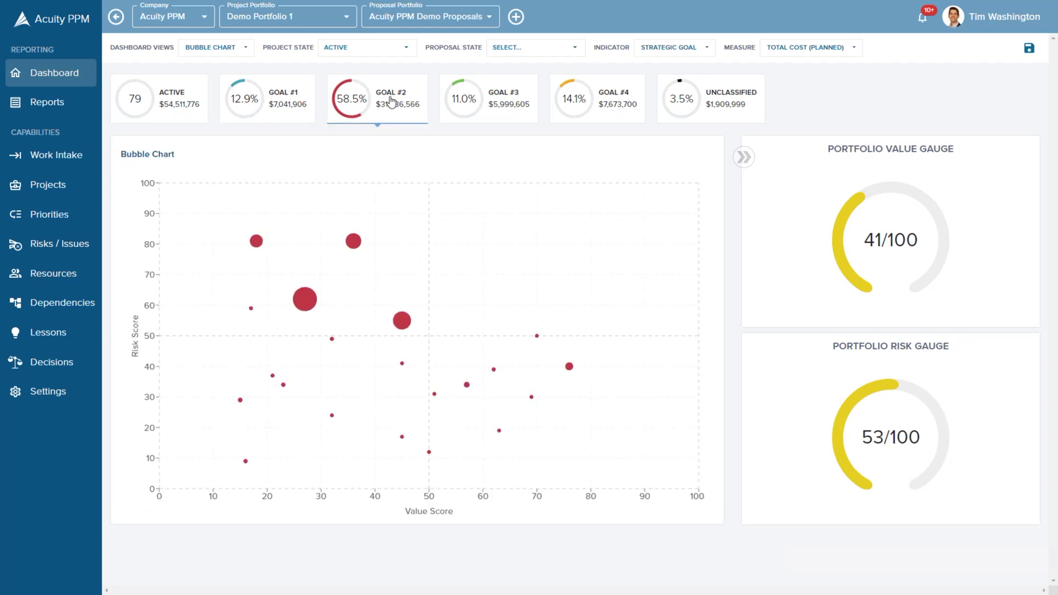
mouse_move(355, 242)
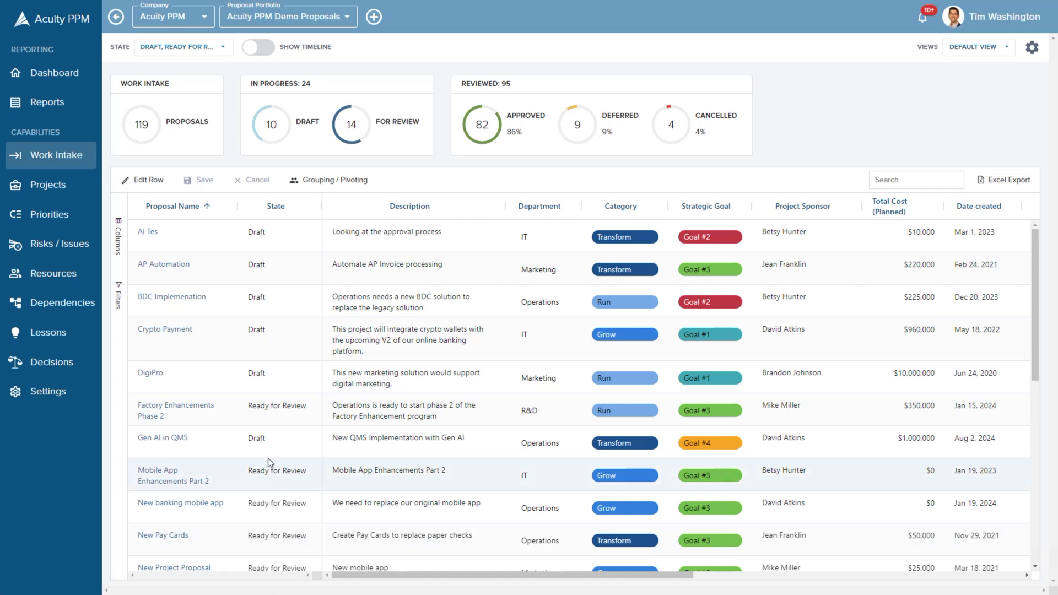
Open the Crypto Payment proposal's details from the Work Intake list.
click(178, 333)
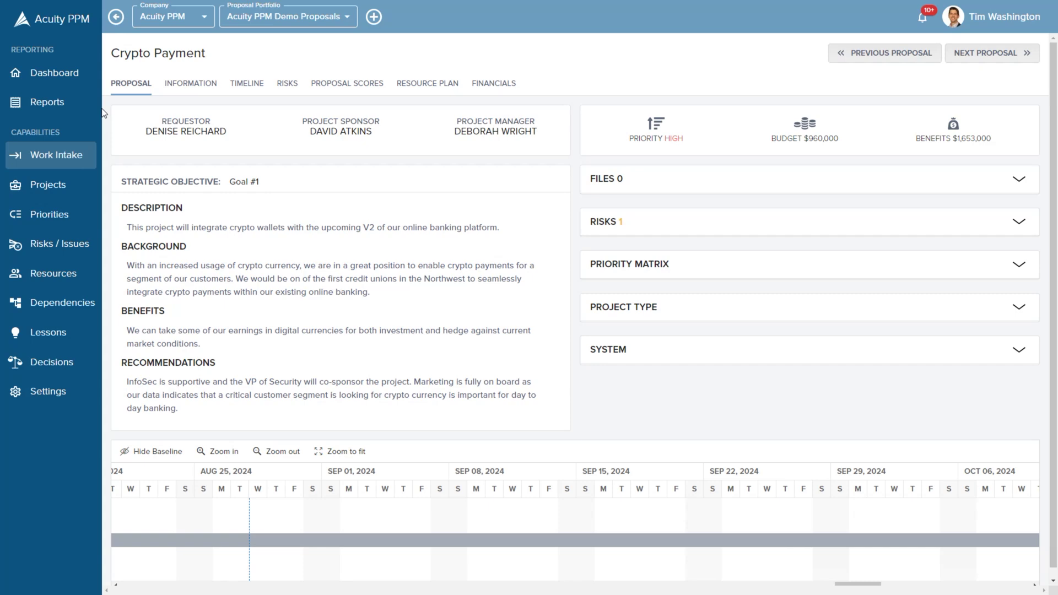
View the Crypto Payment proposal's general Information tab.
click(191, 83)
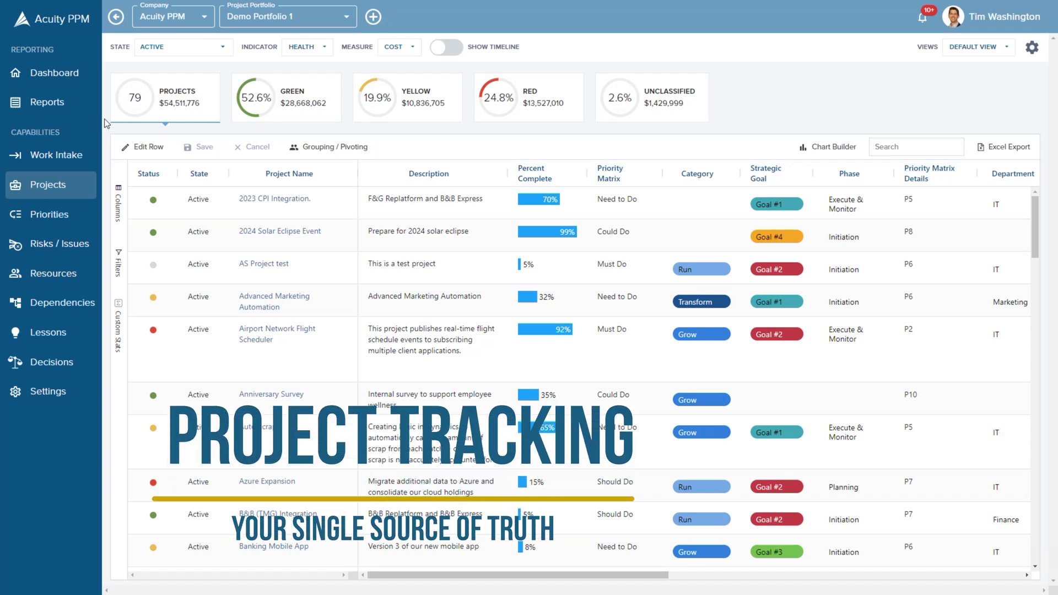
Keep active projects and move the Strategic Goal column ahead of Priority Matrix, then open saved views.
click(223, 49)
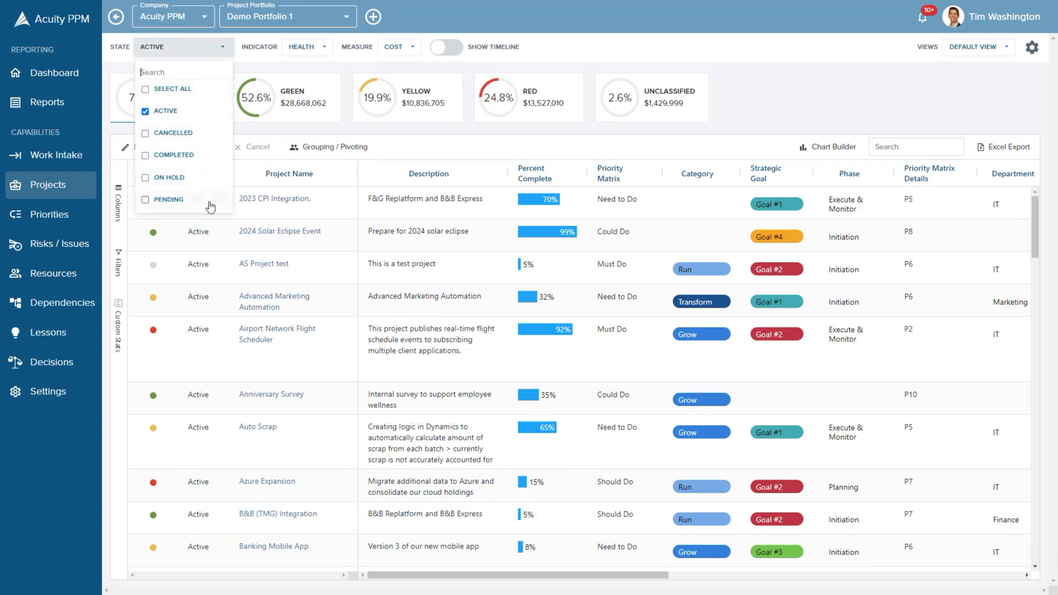
click(223, 50)
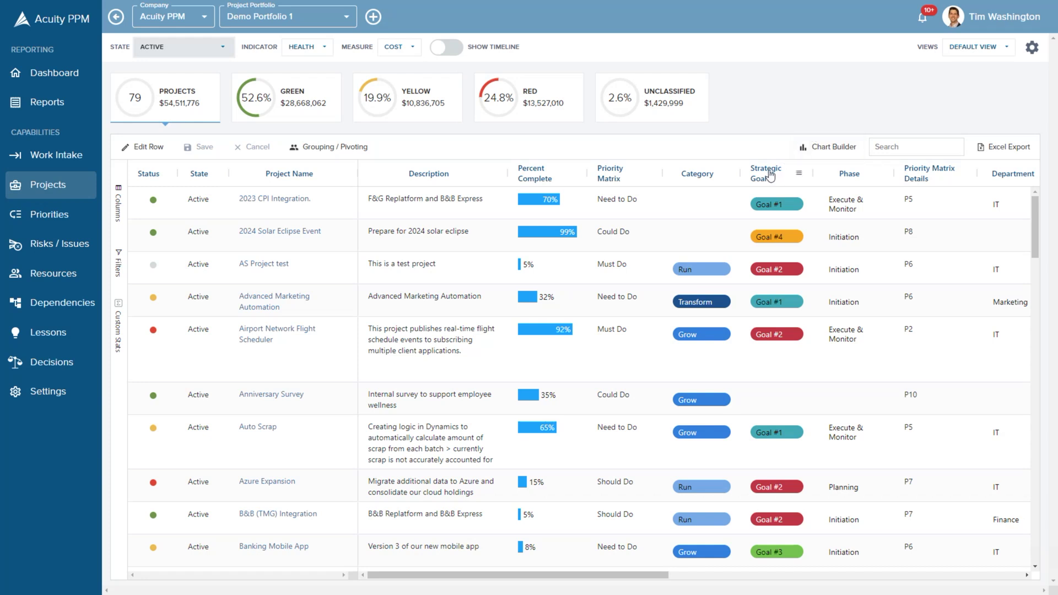
drag(765, 173, 601, 174)
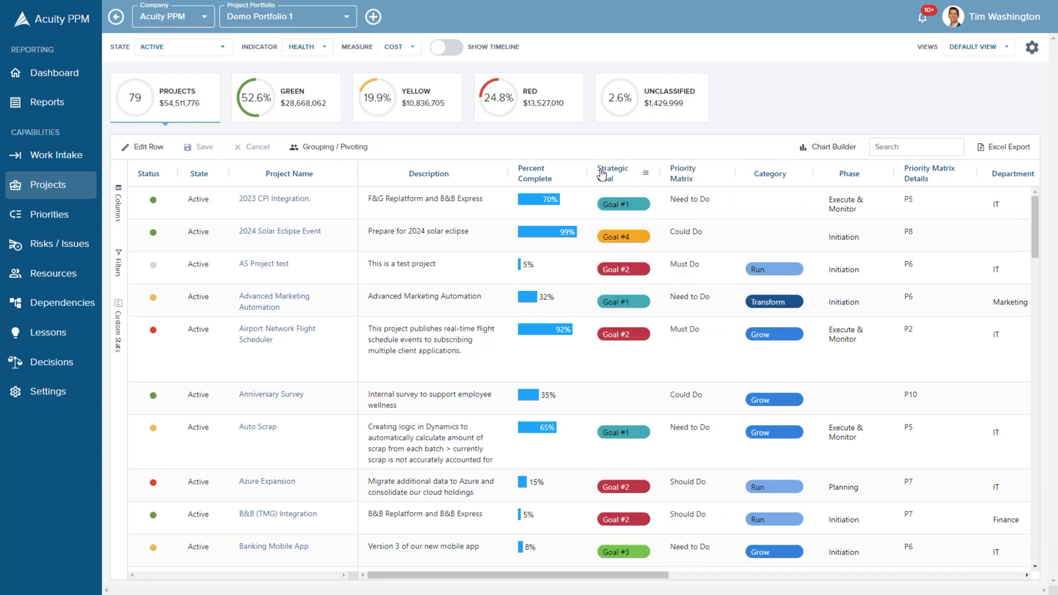
click(1007, 54)
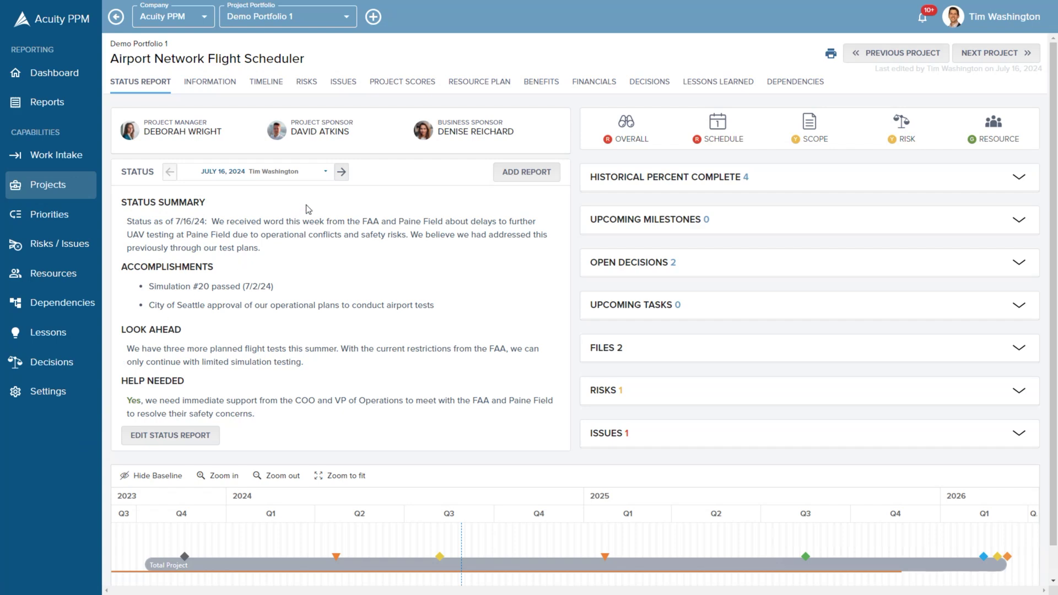
click(325, 174)
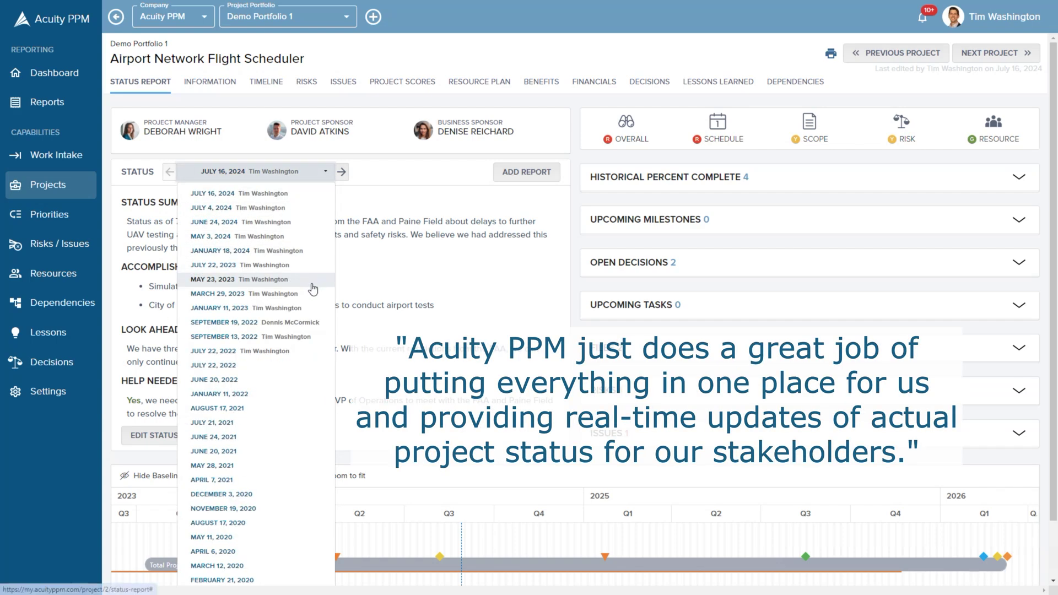
click(326, 174)
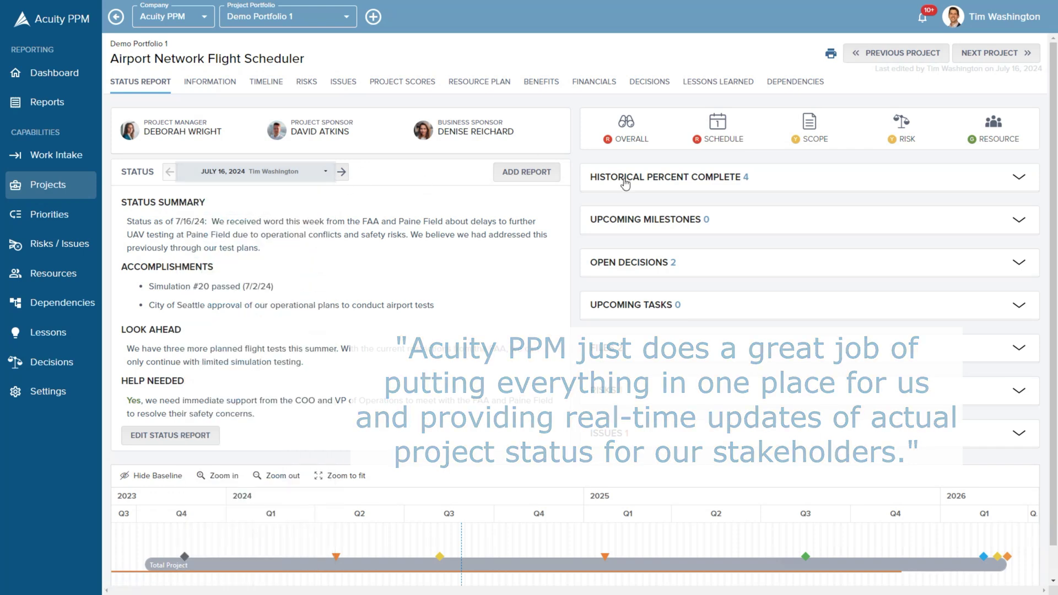
click(822, 177)
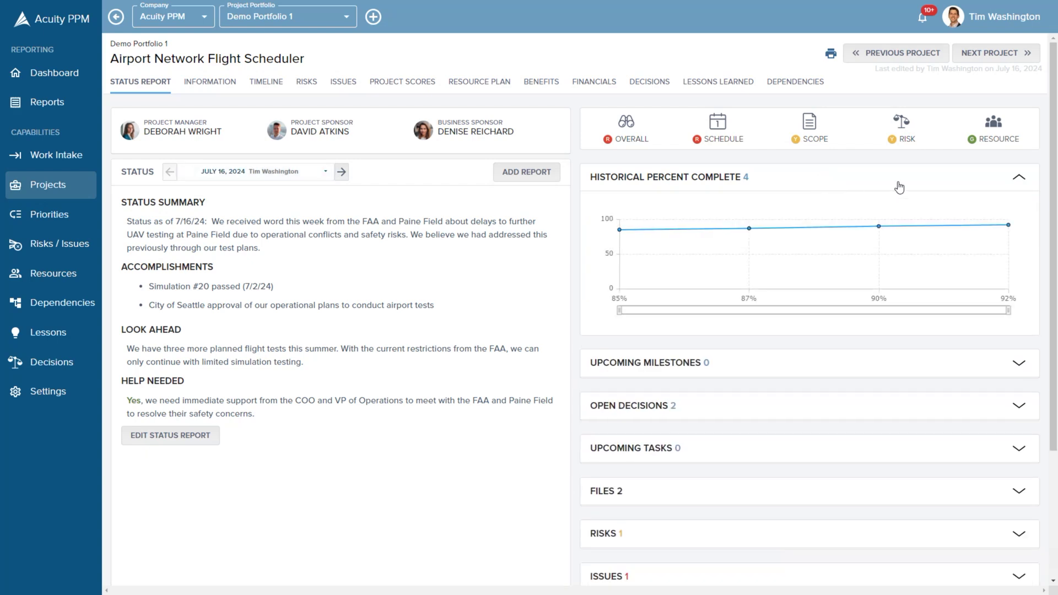
click(1019, 179)
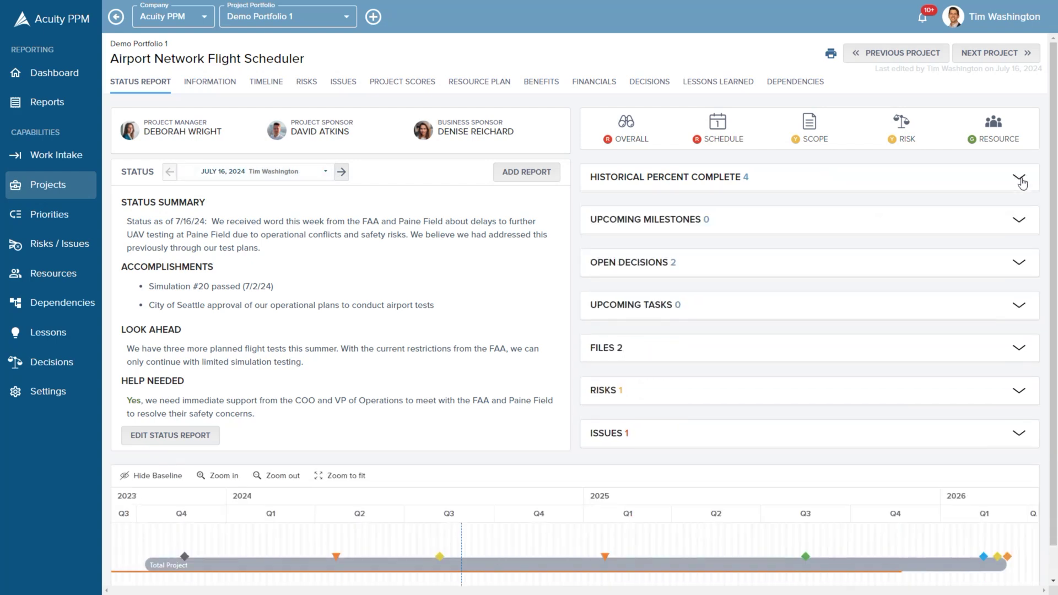
click(223, 82)
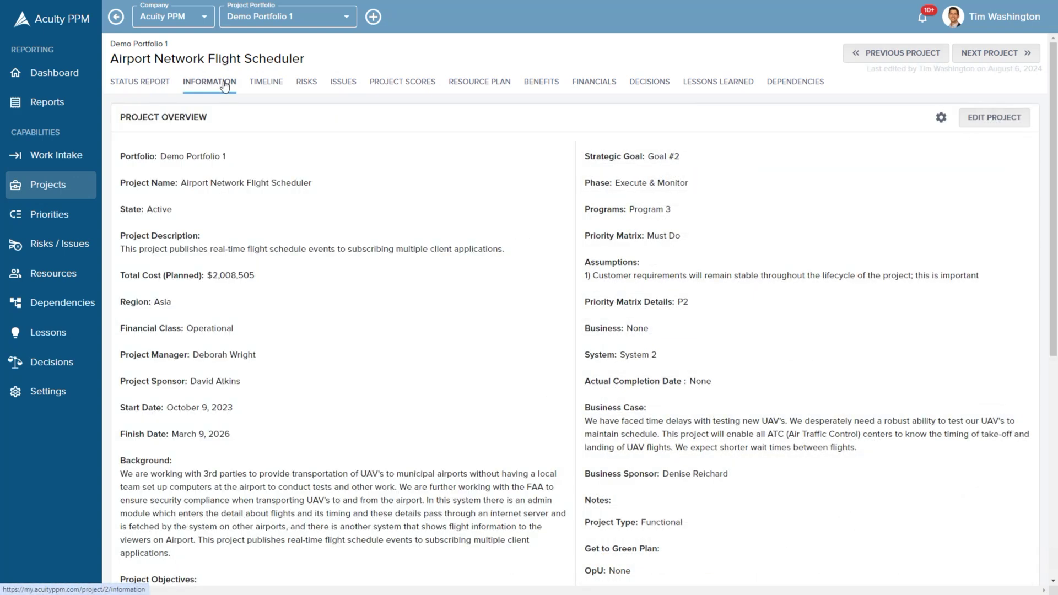
Fit the project timeline to its full 2023–2026 span, then move on to its risks.
click(272, 89)
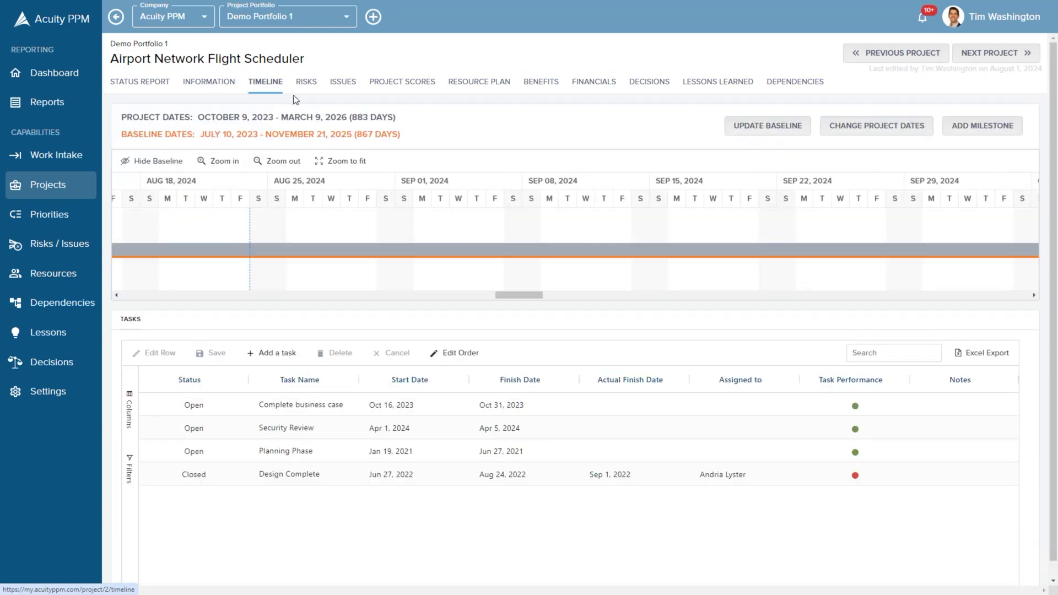
click(348, 162)
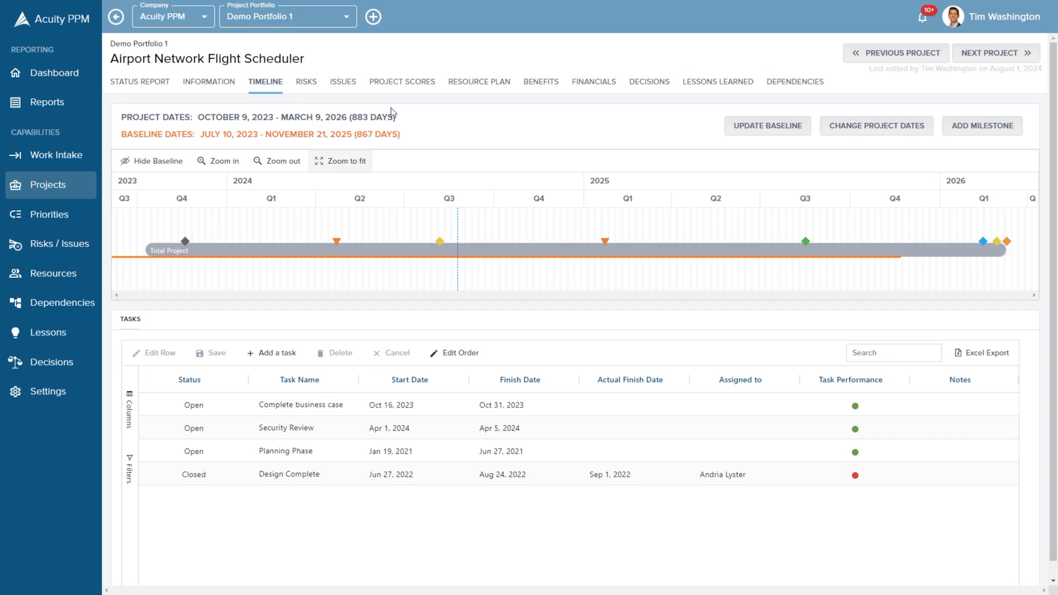
click(307, 88)
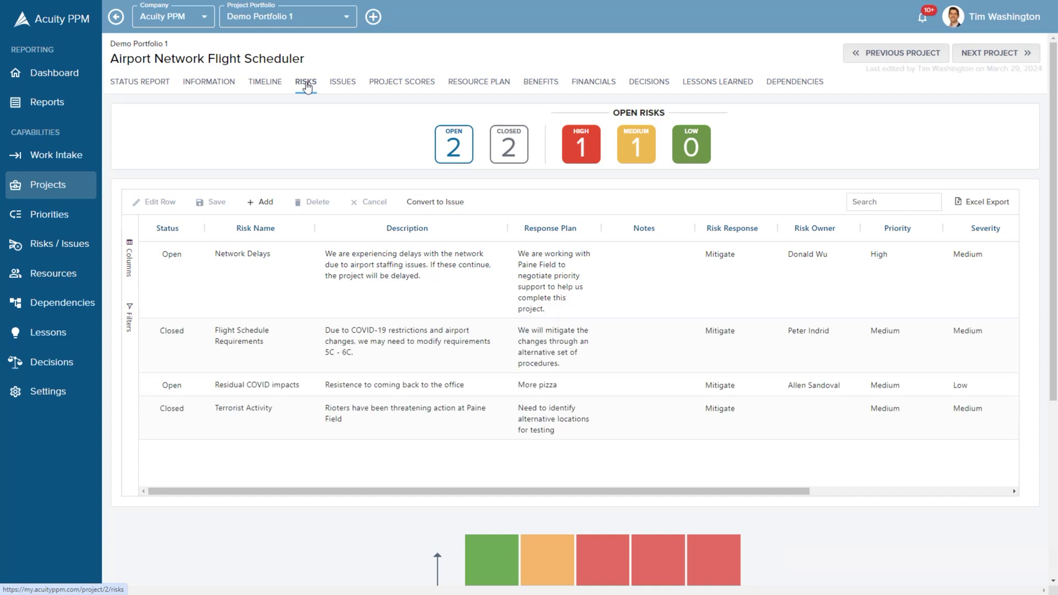
Review the project's risk heat map and issues, then filter portfolio Risks / Issues to High.
scroll(1056, 179, down, 1)
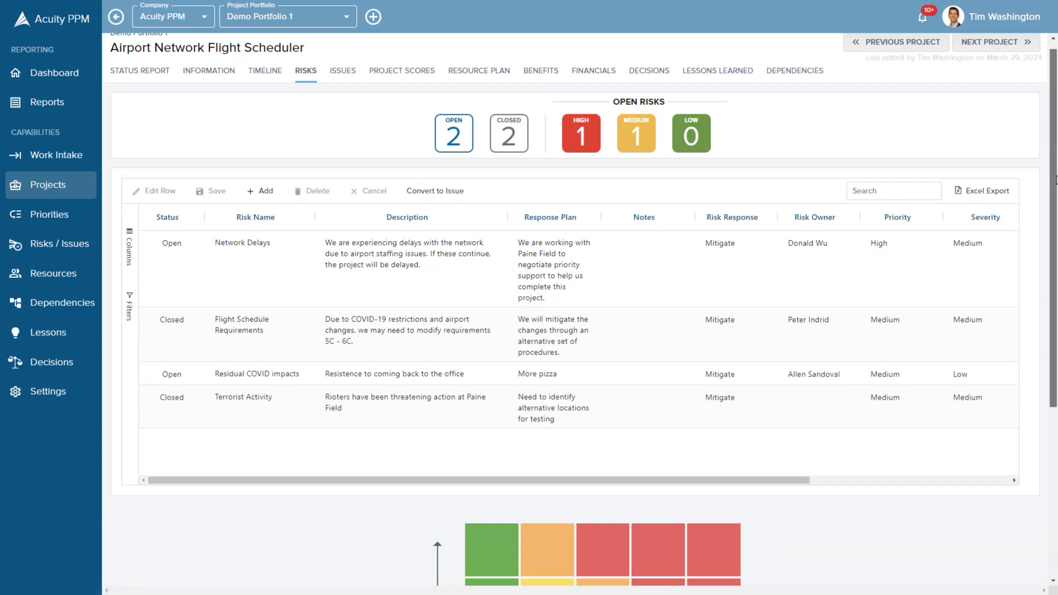
scroll(1055, 179, down, 5)
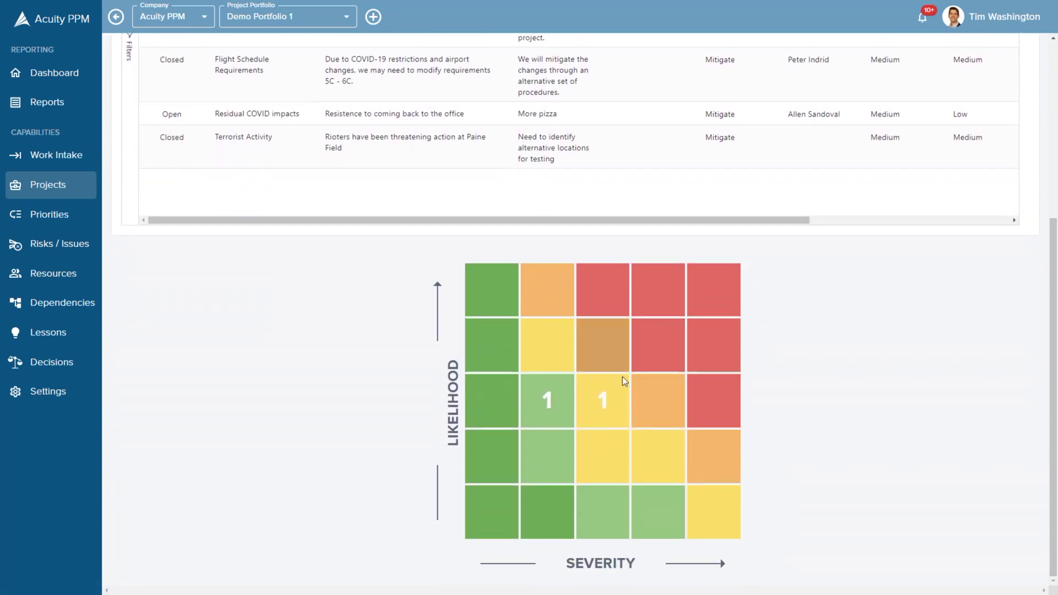
mouse_move(610, 394)
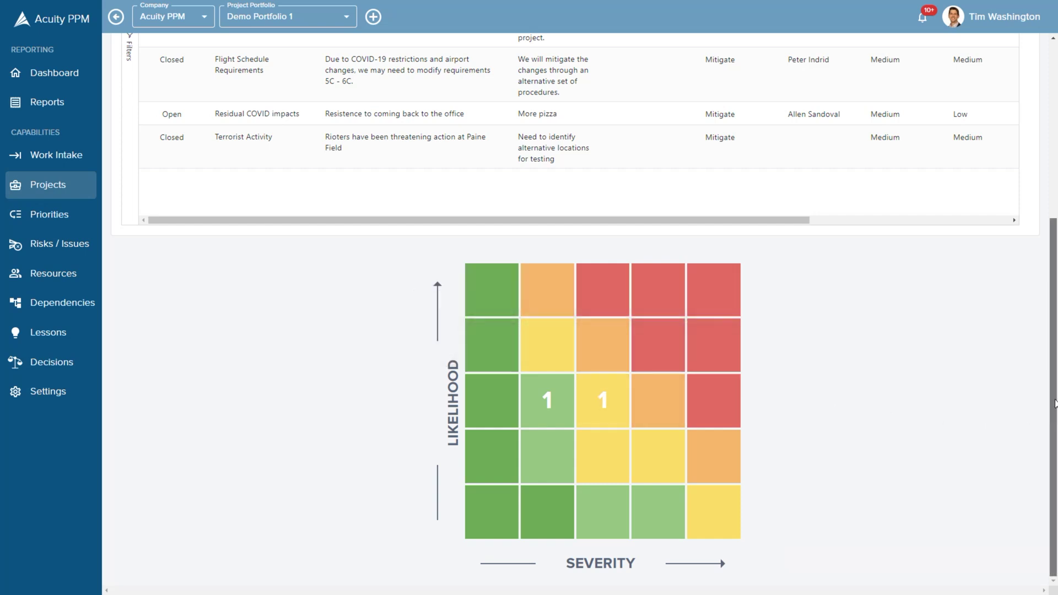
scroll(1055, 256, up, 4)
scroll(1056, 256, up, 1)
click(343, 83)
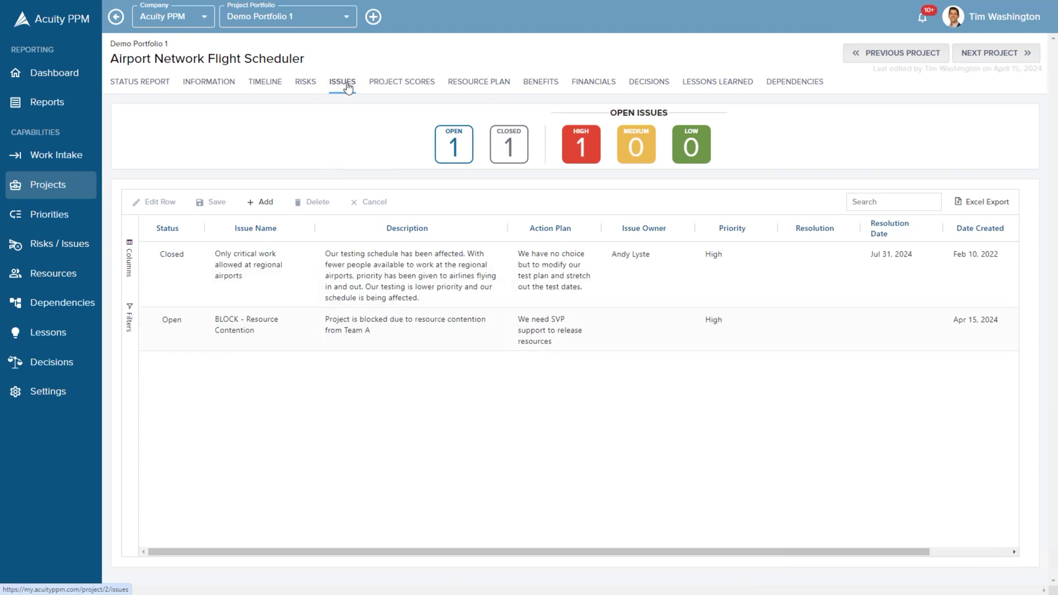
click(55, 244)
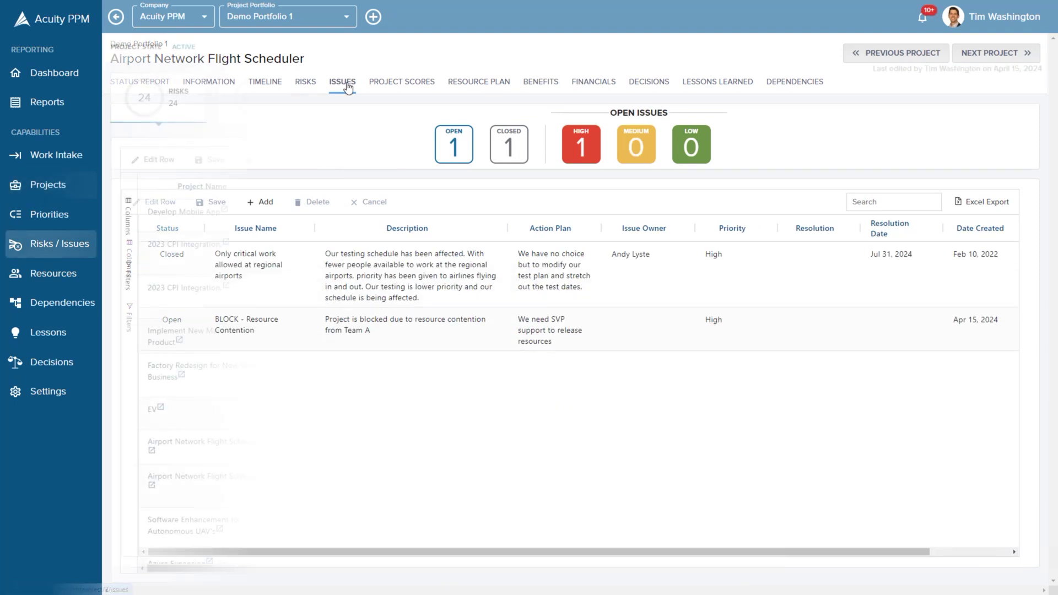
click(506, 102)
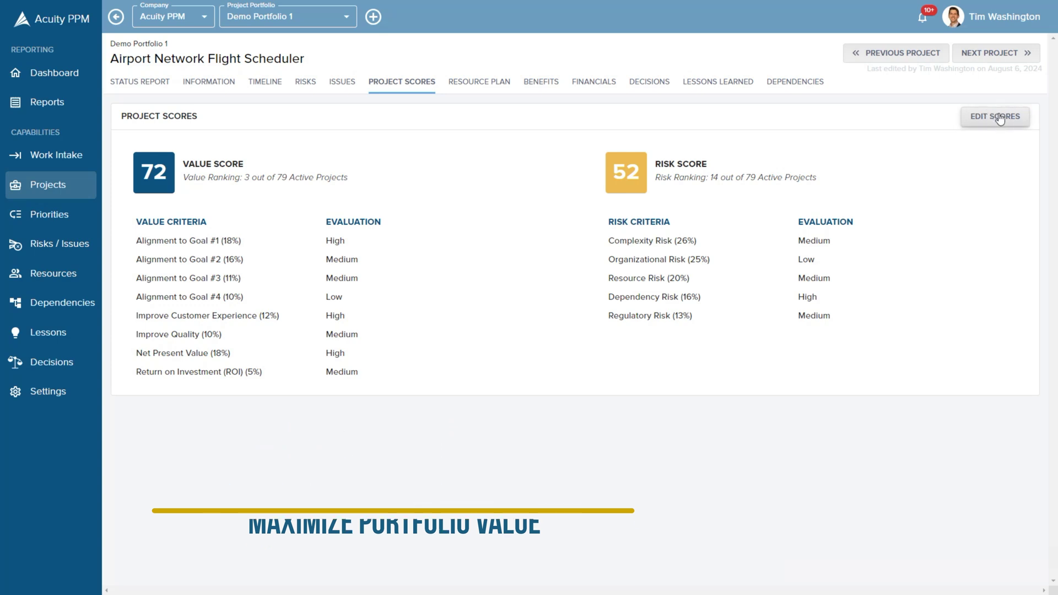
Set Alignment to Goal #4 to High and Dependency Risk to Low, and save the scores.
click(1000, 117)
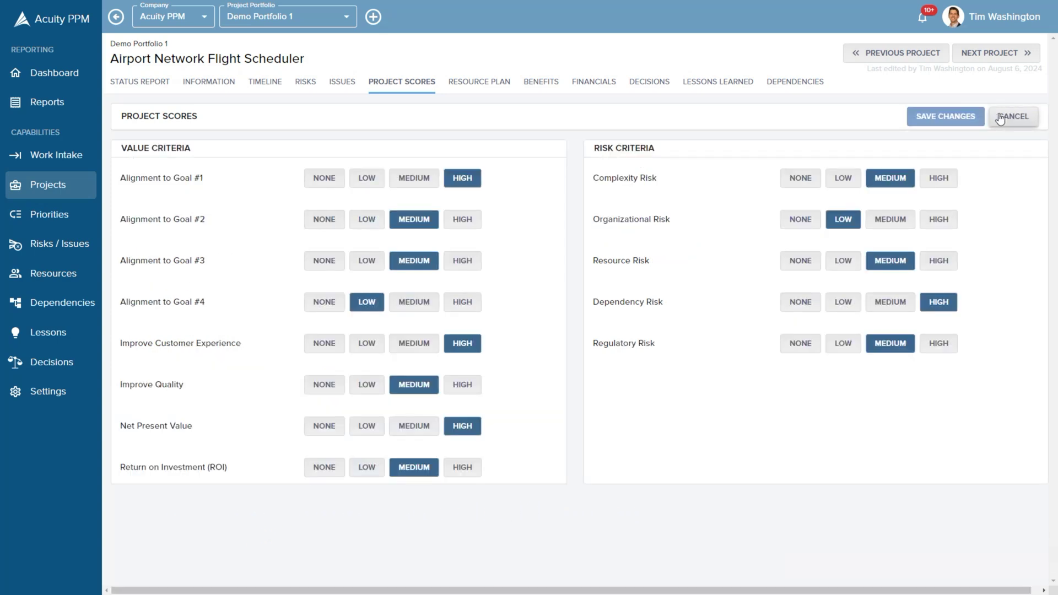
click(466, 305)
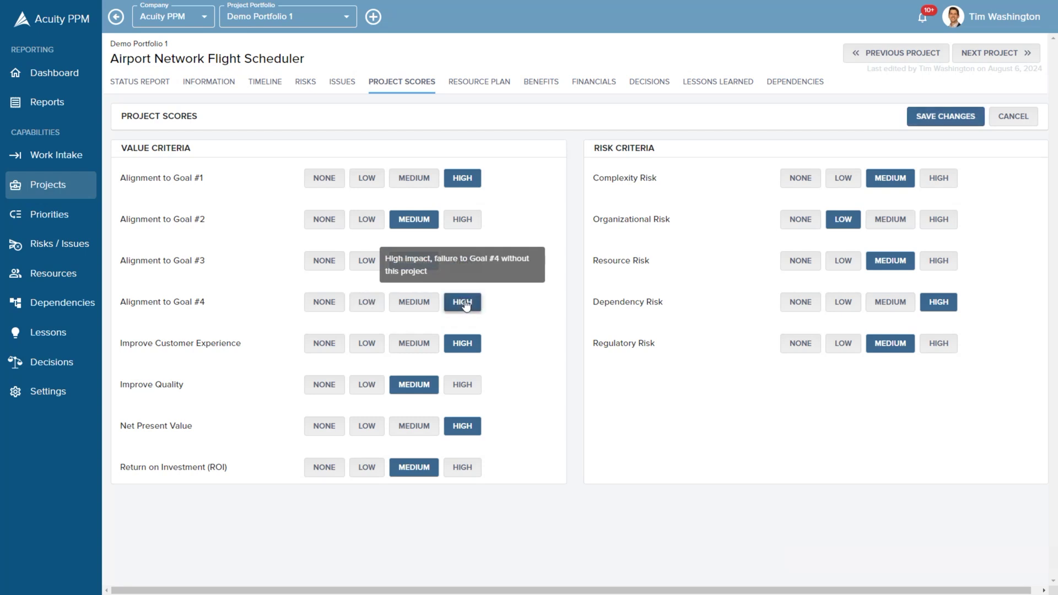
click(849, 310)
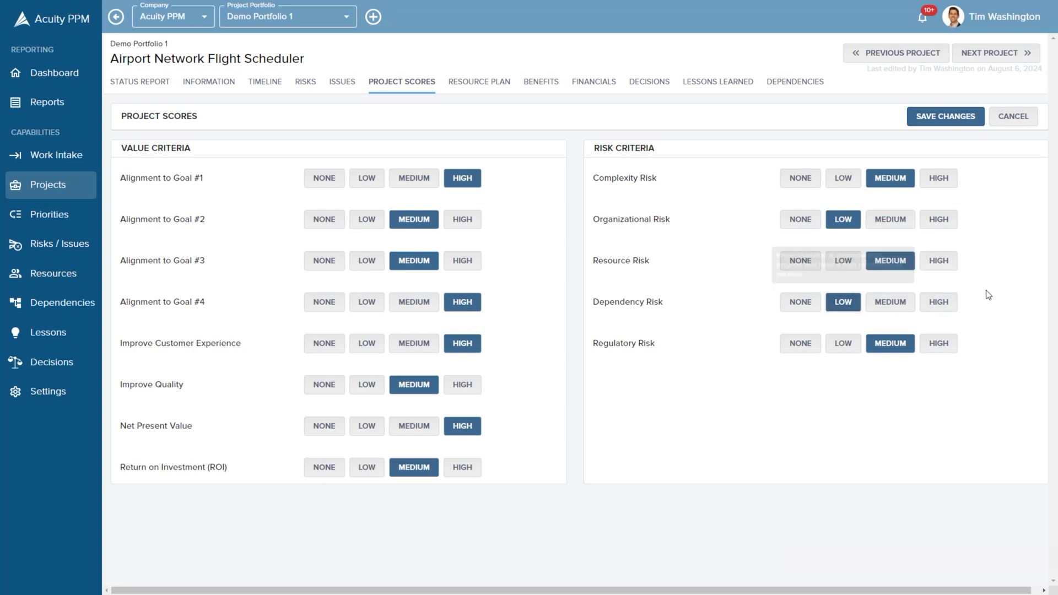
click(969, 124)
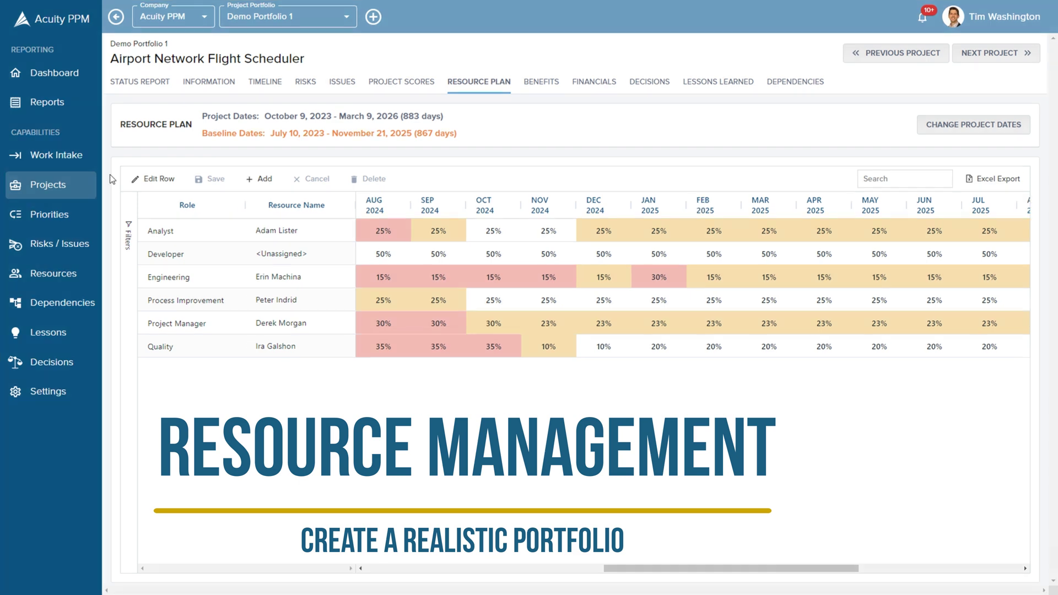
Add a resource with role Developer and a chosen team member, and edit its top-down estimate.
click(262, 182)
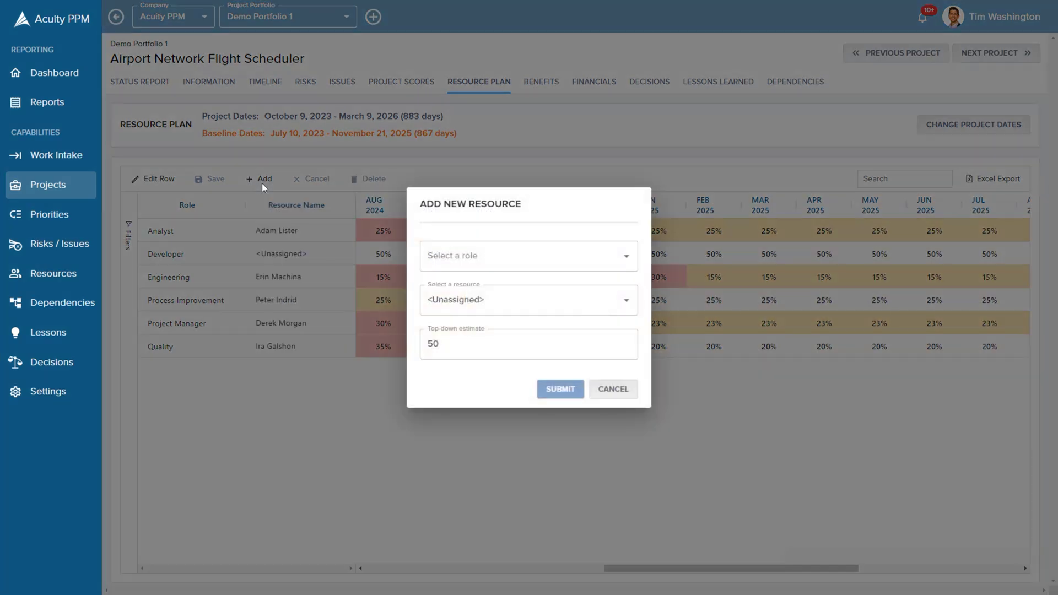
click(549, 263)
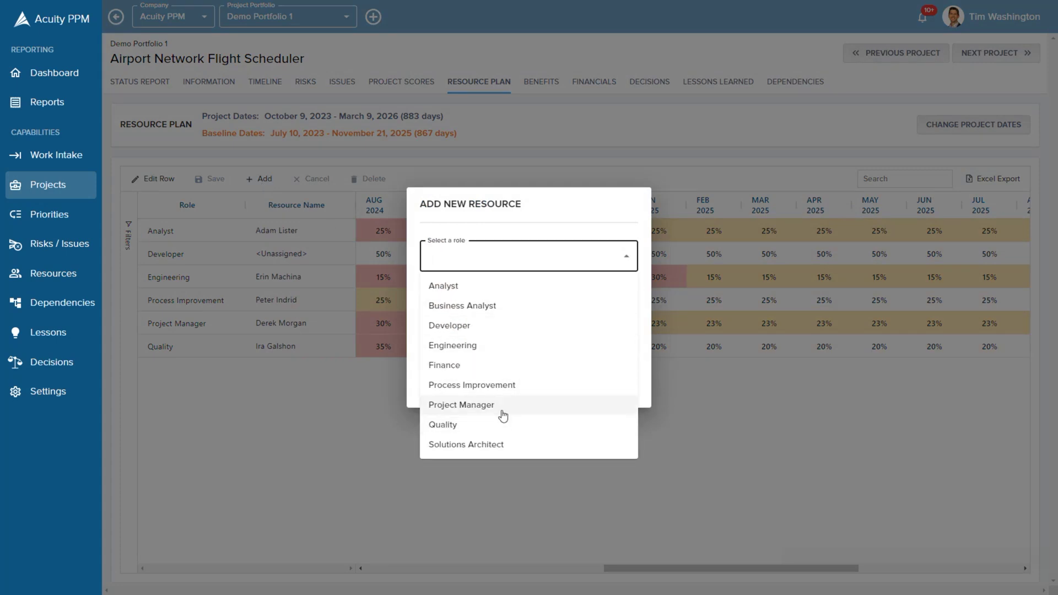
click(469, 326)
click(566, 300)
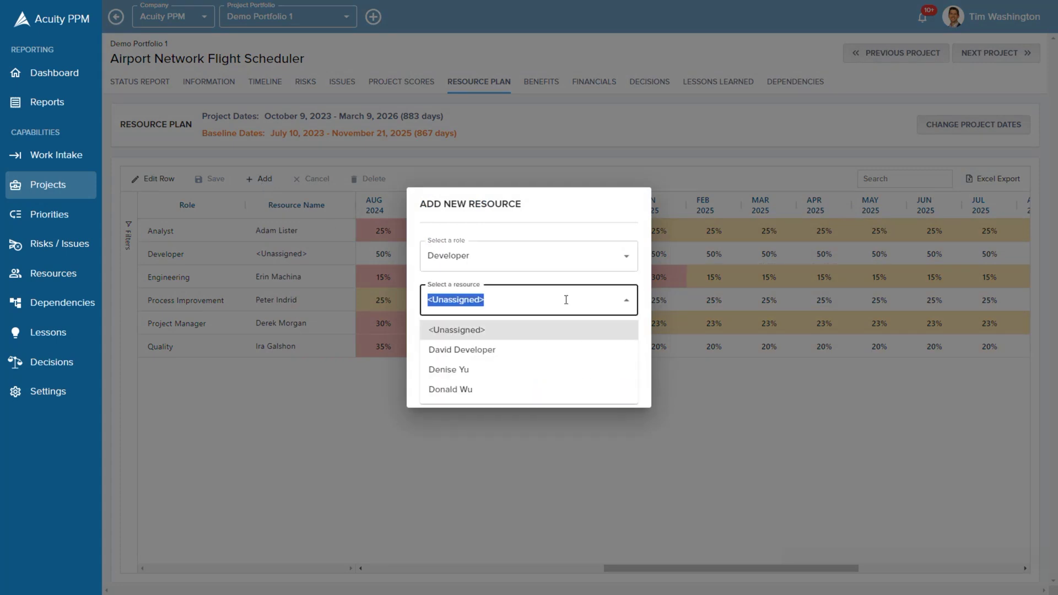
click(467, 389)
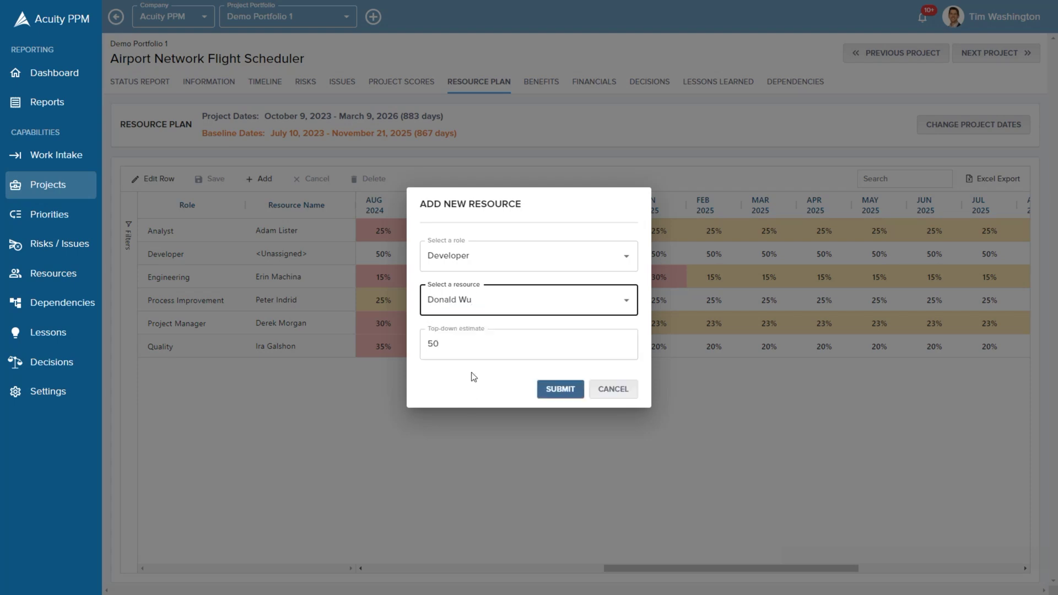
click(451, 351)
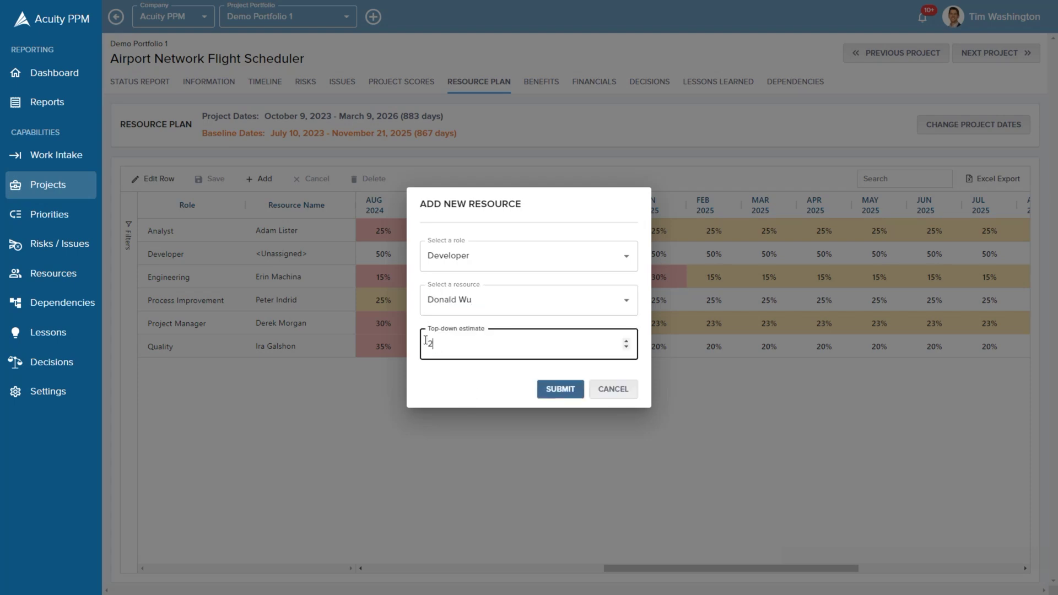
Submit the new Developer row and set its DEC 2024 and JAN 2025 allocations to 40%.
click(557, 388)
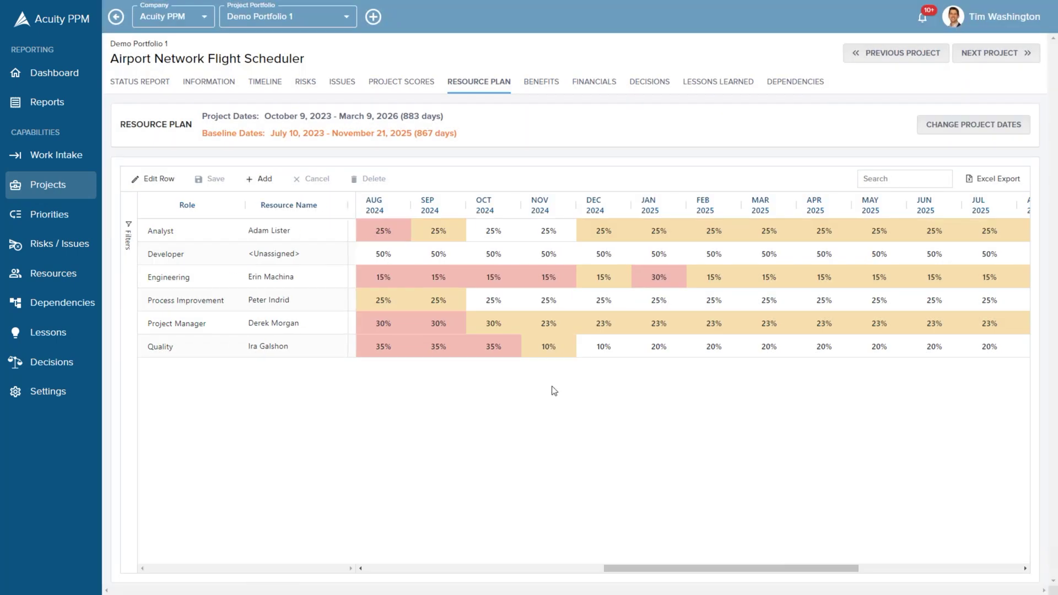
click(602, 255)
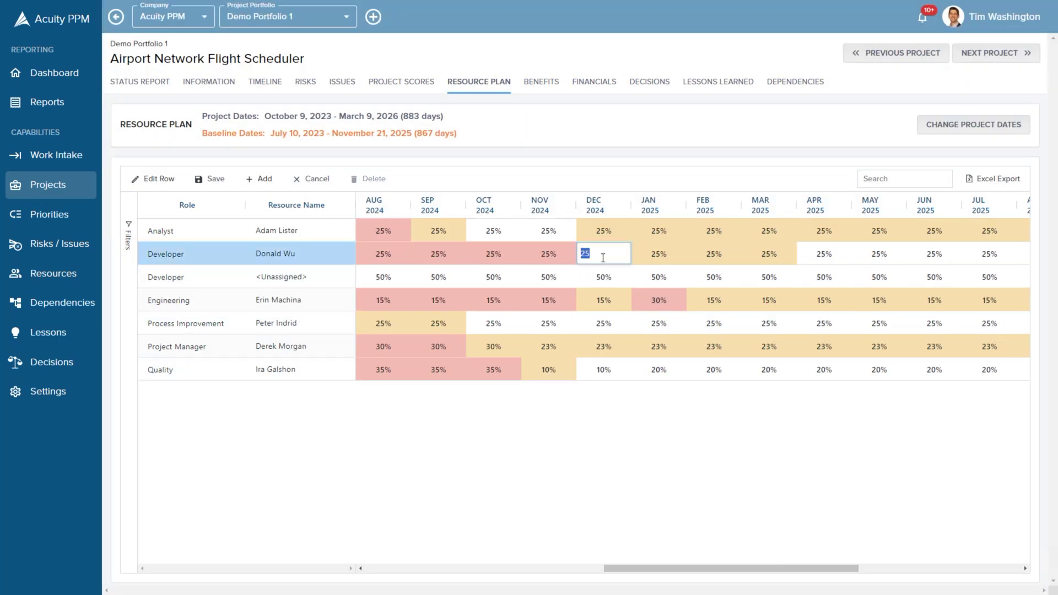
text(40)
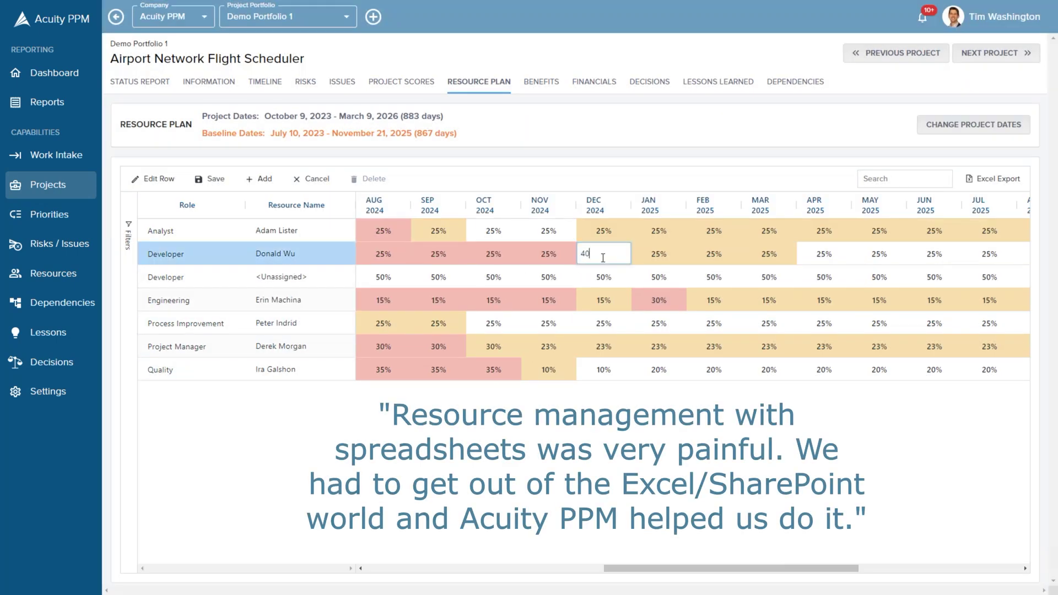
key(Tab)
text(40)
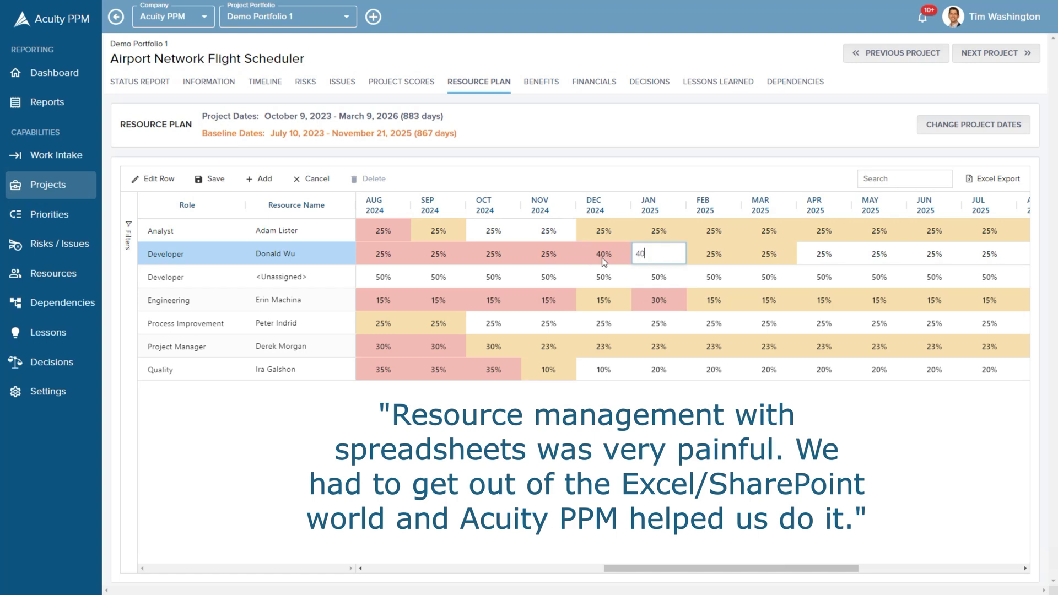
key(Return)
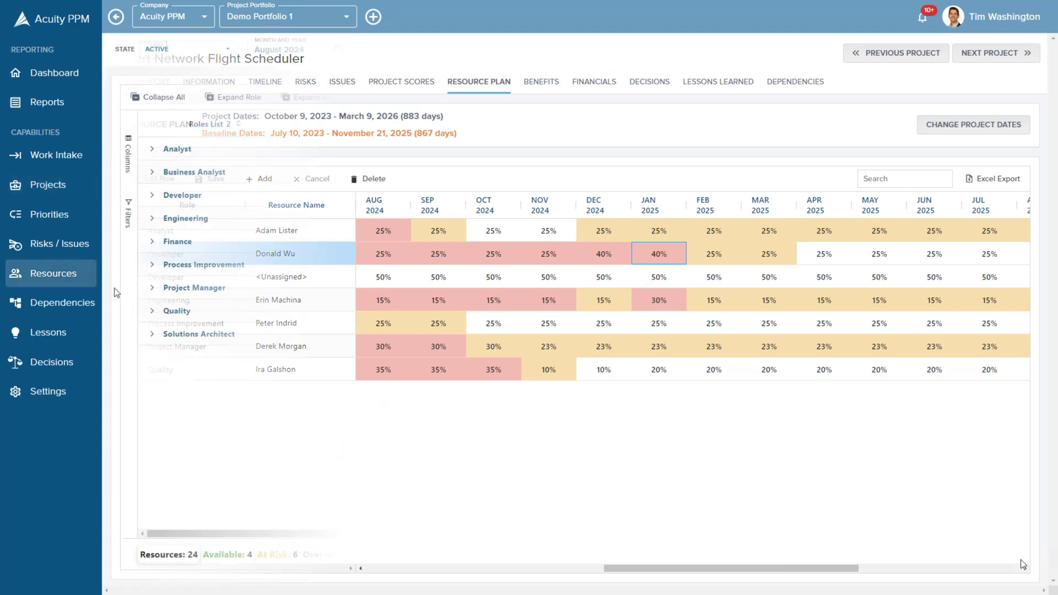
click(152, 293)
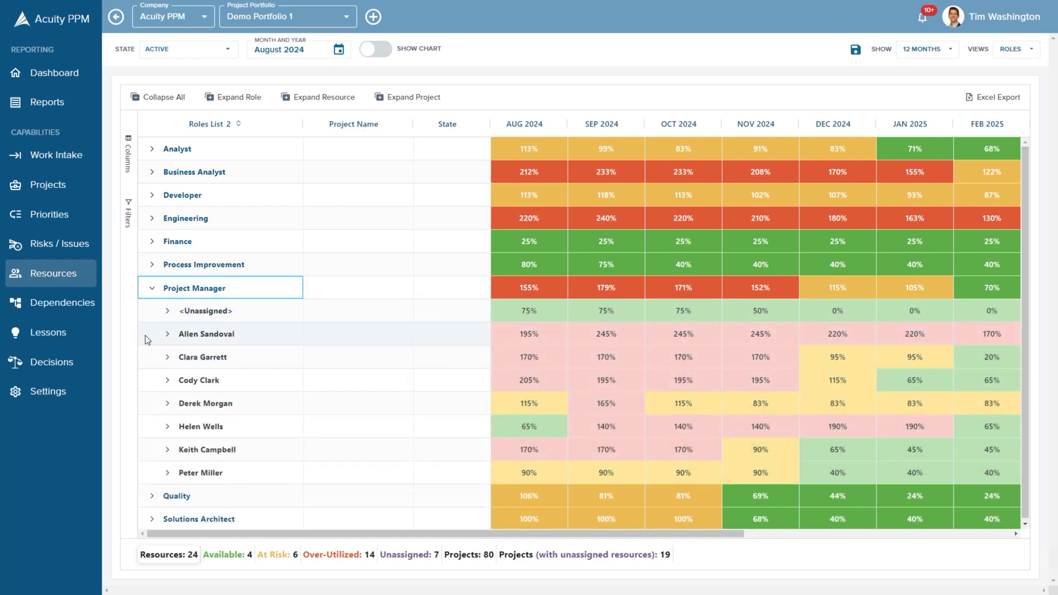
click(168, 335)
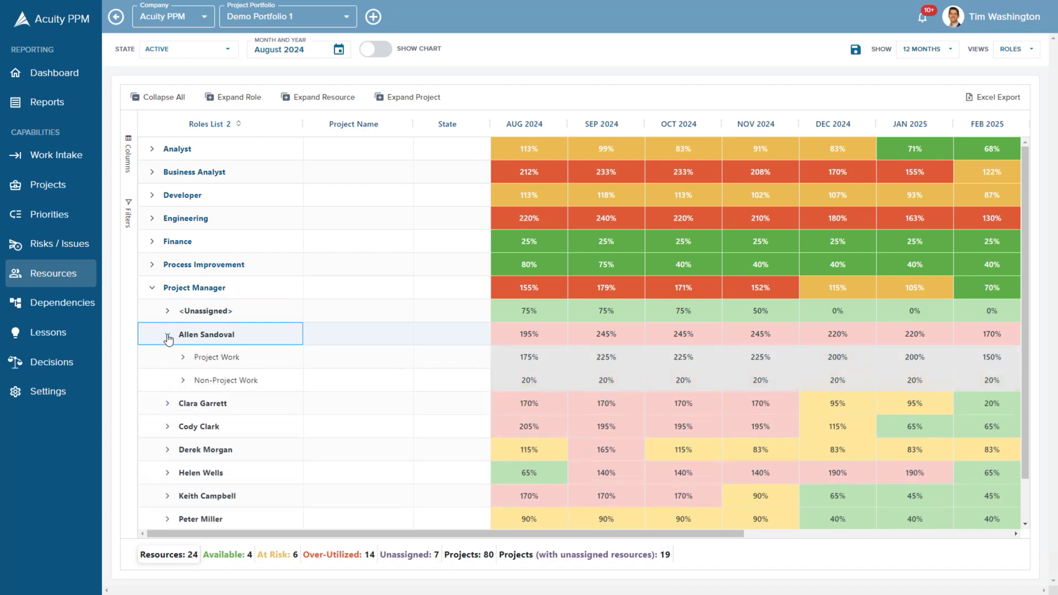
click(184, 358)
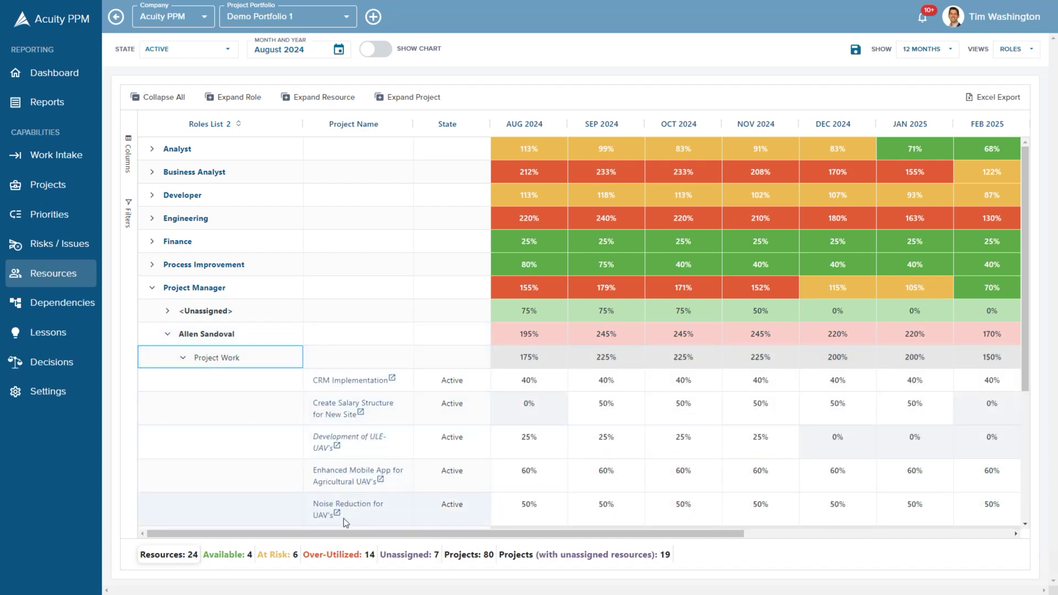
click(152, 288)
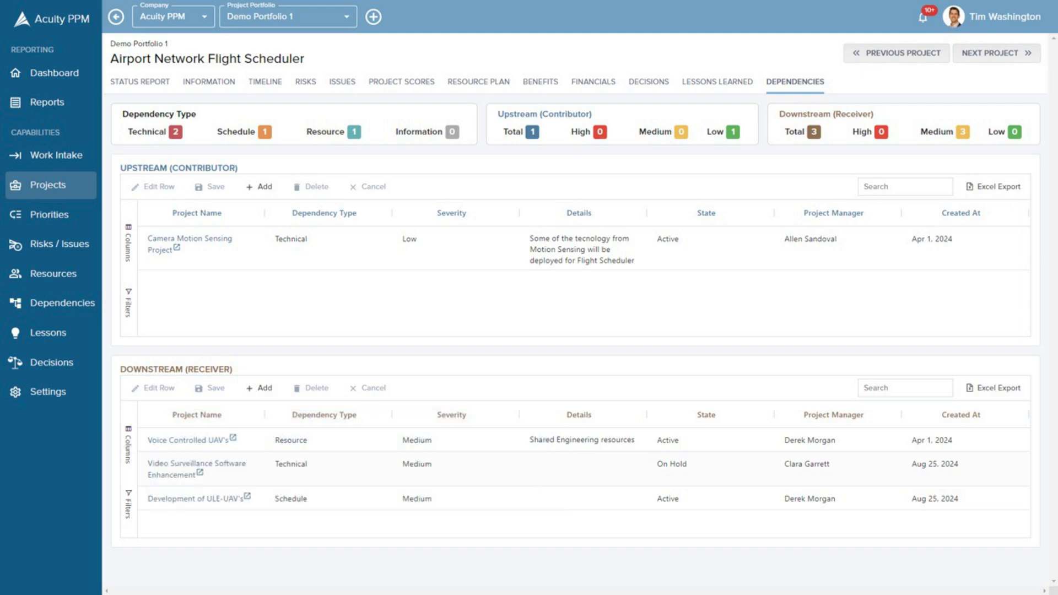
Open the Dependencies matrix from the left sidebar.
click(88, 307)
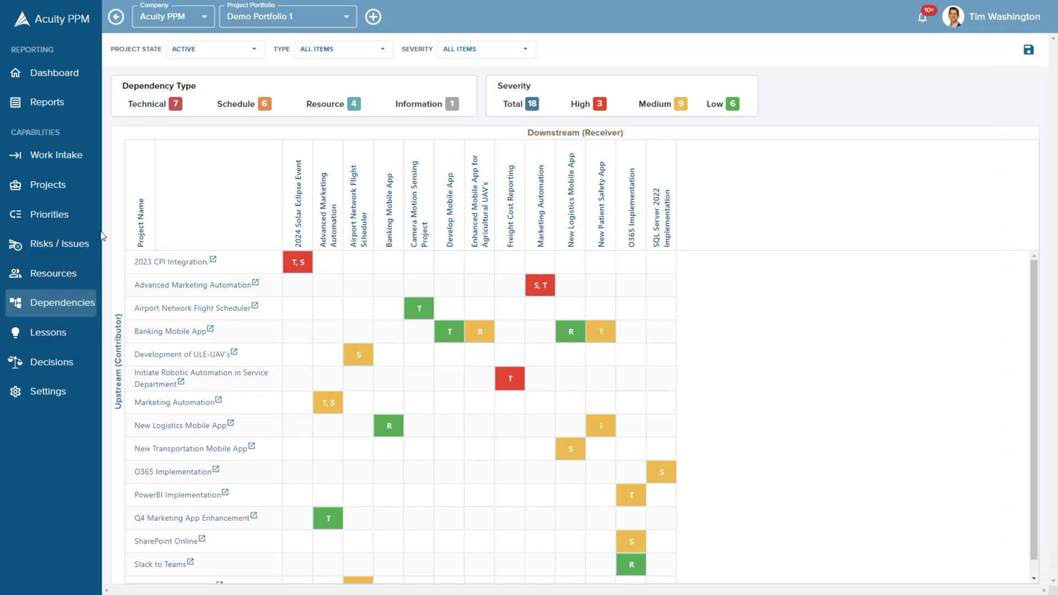
Filter the dependency matrix by type, excluding Schedule, Resource and Information so only Technical (7) remain.
mouse_move(297, 263)
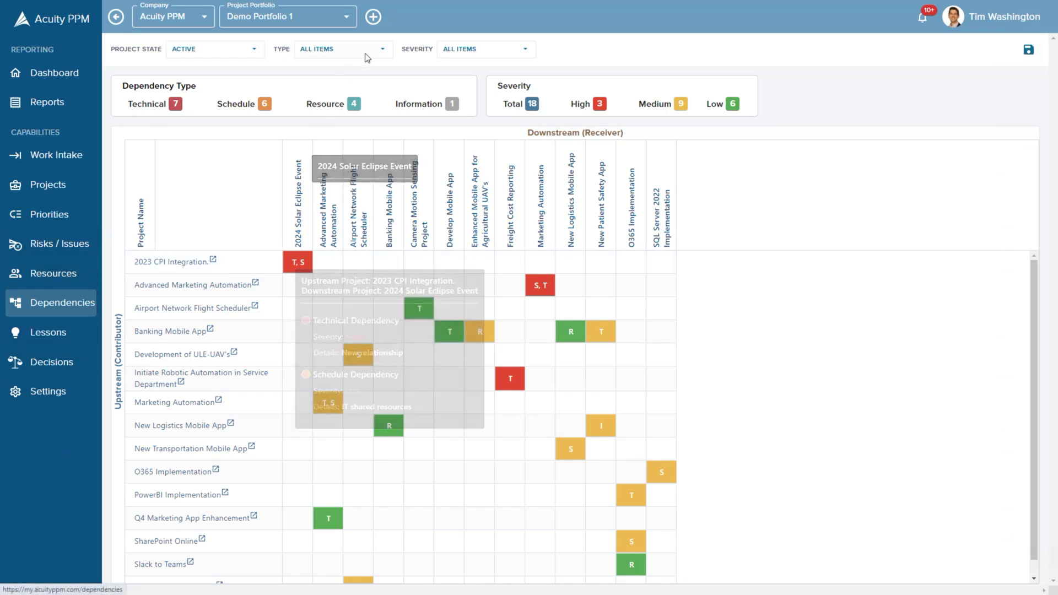
click(379, 49)
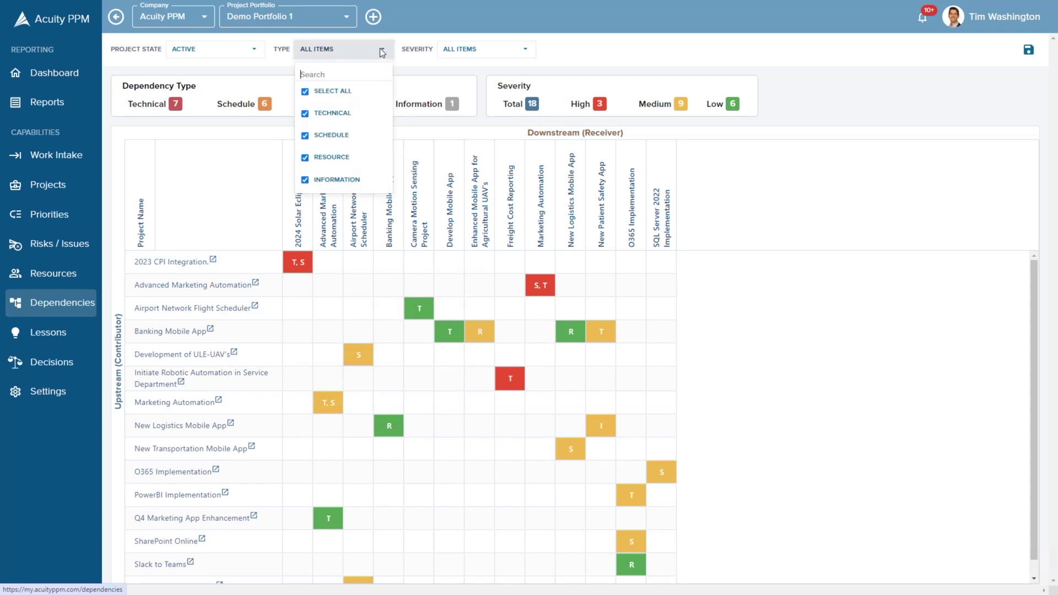
click(306, 135)
click(305, 157)
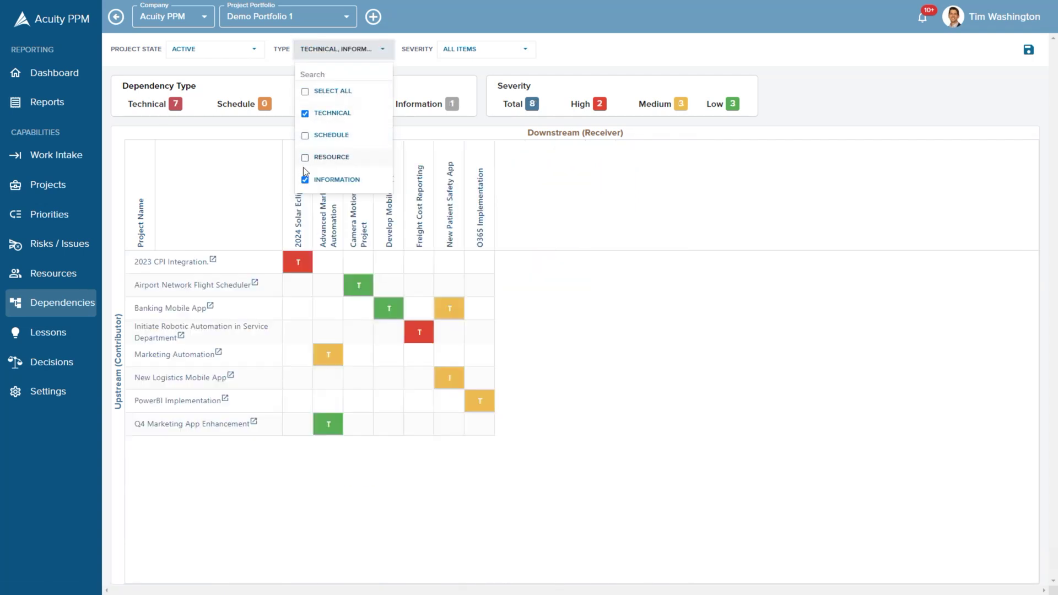
click(305, 180)
click(384, 48)
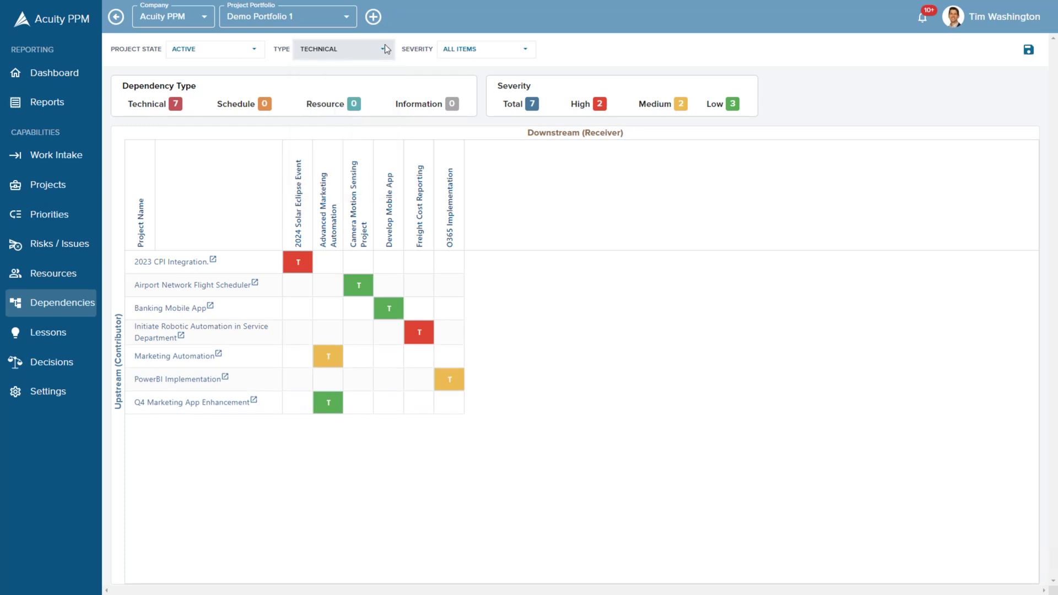
mouse_move(359, 284)
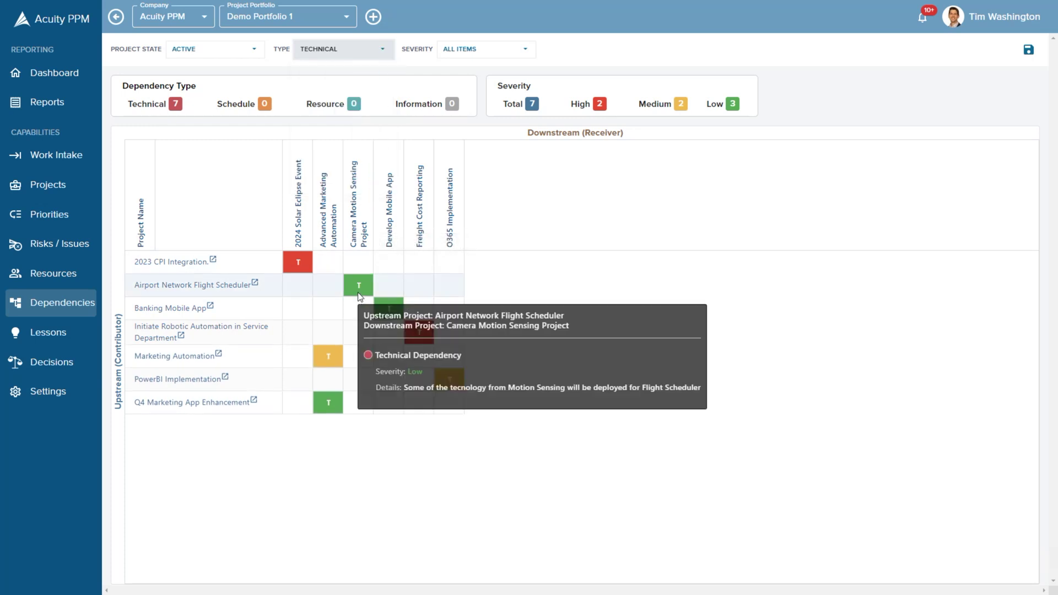
mouse_move(328, 355)
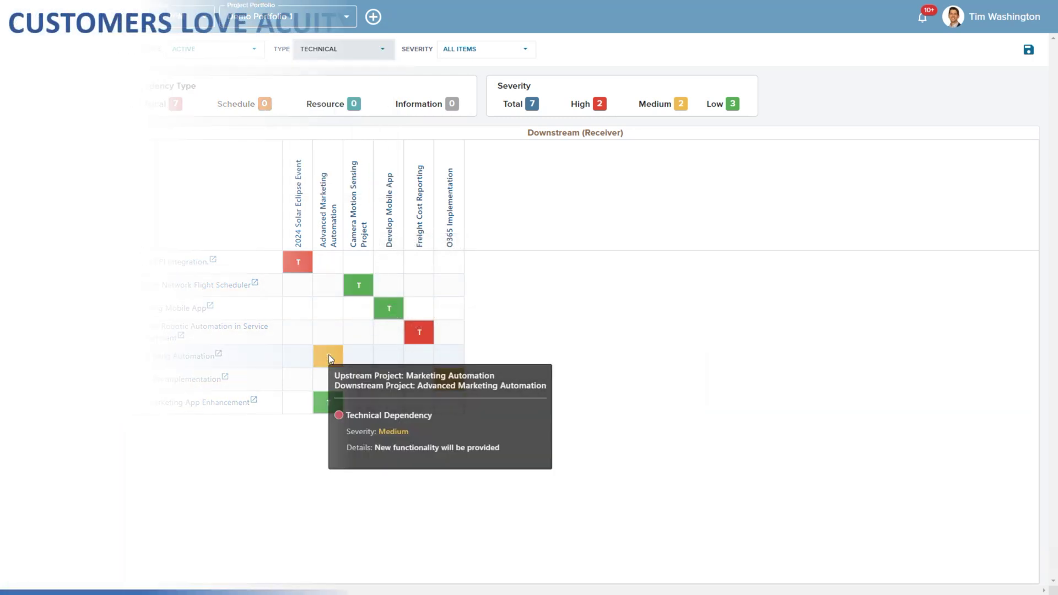